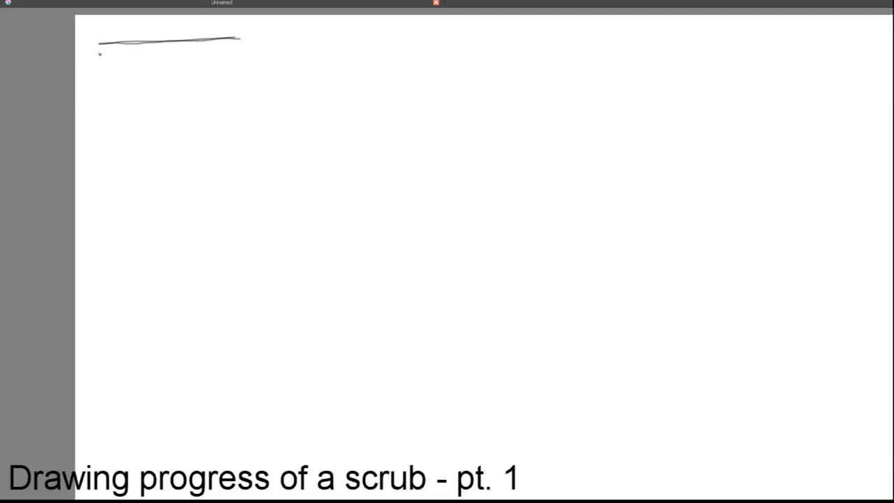
# Draw six overlapping freehand horizontal strokes to build the top-left stack of practice lines.
pyautogui.moveTo(99, 54); pyautogui.dragTo(243, 57)
pyautogui.moveTo(100, 55); pyautogui.dragTo(256, 58)
pyautogui.moveTo(101, 56); pyautogui.dragTo(248, 57)
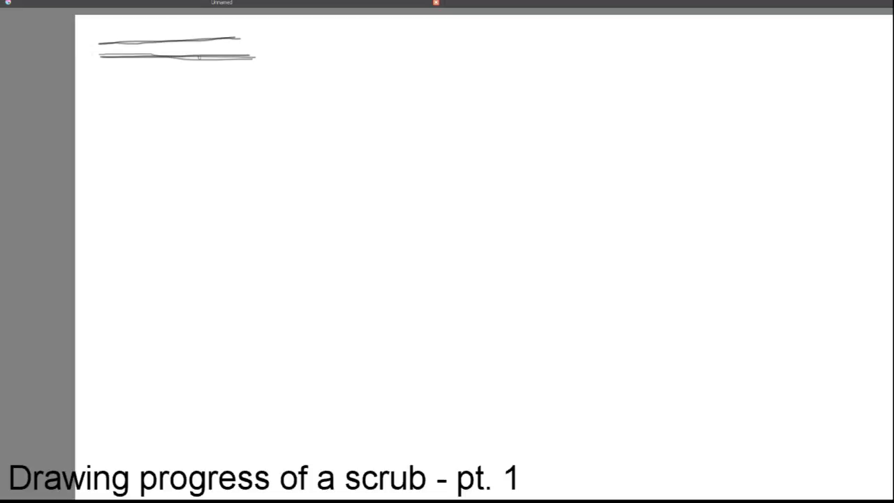
pyautogui.moveTo(98, 55); pyautogui.dragTo(244, 64)
pyautogui.moveTo(101, 57); pyautogui.dragTo(258, 57)
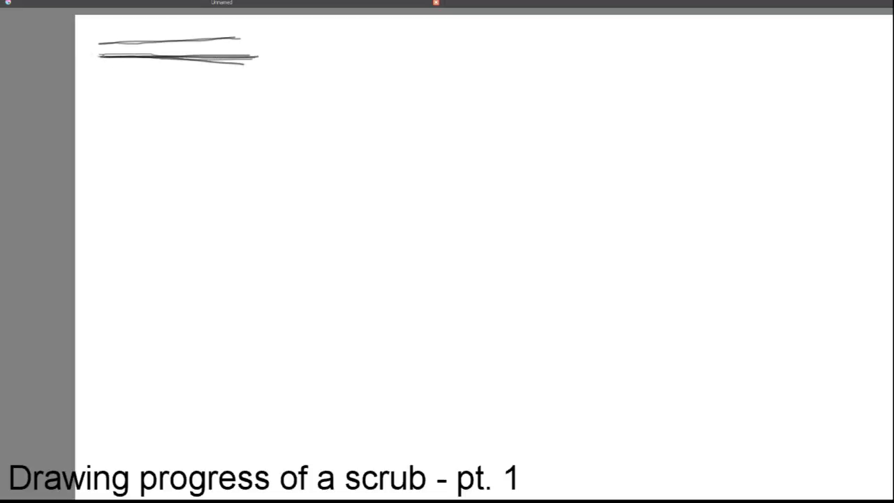
pyautogui.moveTo(102, 55); pyautogui.dragTo(241, 54)
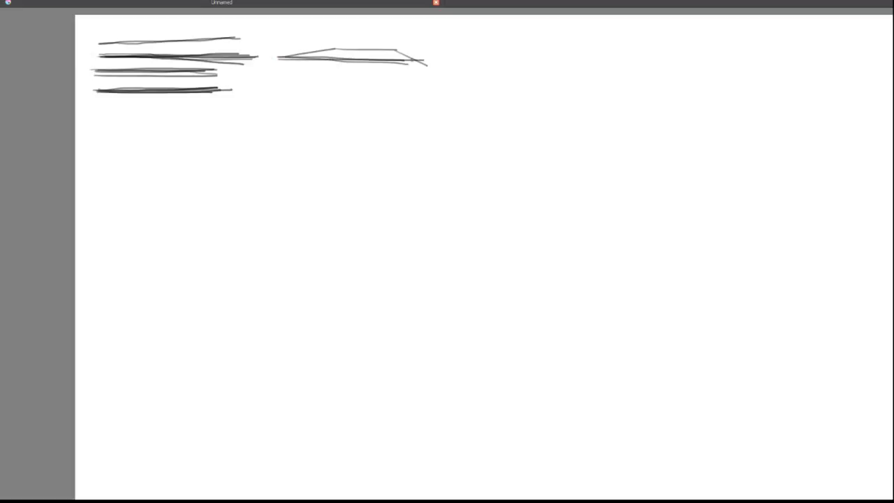
# Retrace the trapezoid's long base, top edge and slanted sides to darken its outline.
pyautogui.moveTo(278, 58); pyautogui.dragTo(427, 65)
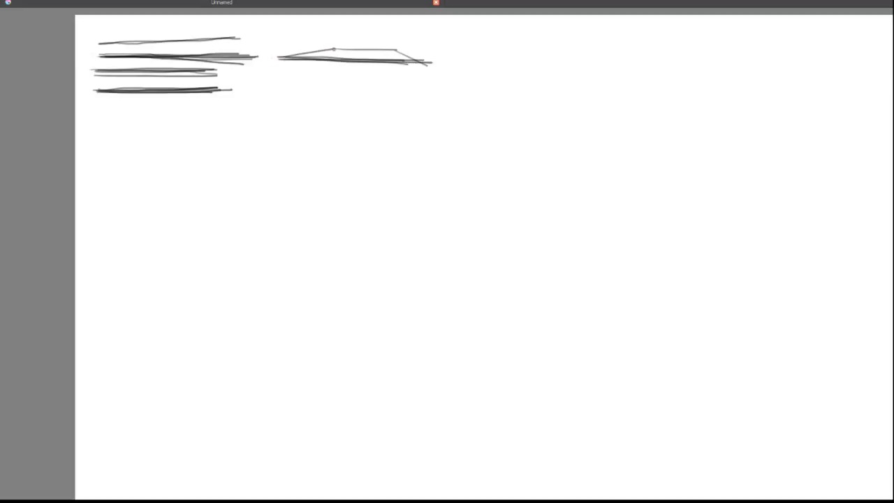
pyautogui.moveTo(334, 49); pyautogui.dragTo(400, 48)
pyautogui.moveTo(274, 59); pyautogui.dragTo(333, 49)
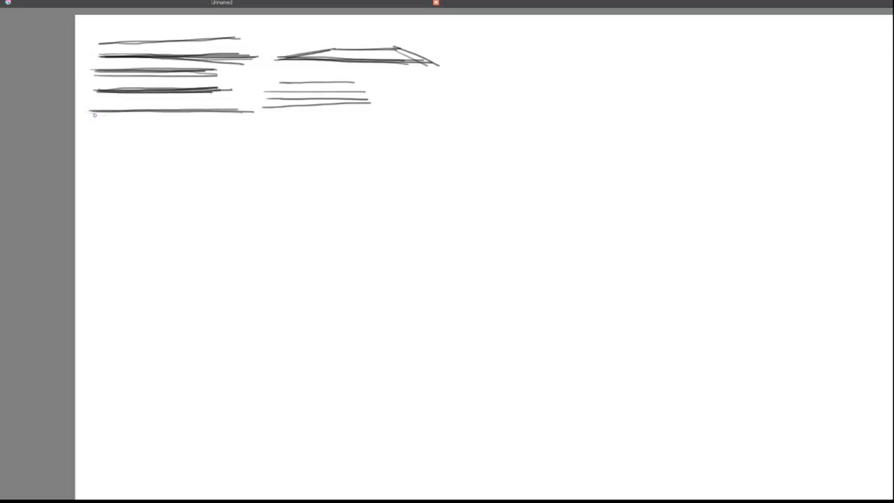
# Darken the lowest left line, add a dark line below it, and draw a darkened long line on the right.
pyautogui.moveTo(91, 110); pyautogui.dragTo(242, 109)
pyautogui.moveTo(93, 112); pyautogui.dragTo(247, 113)
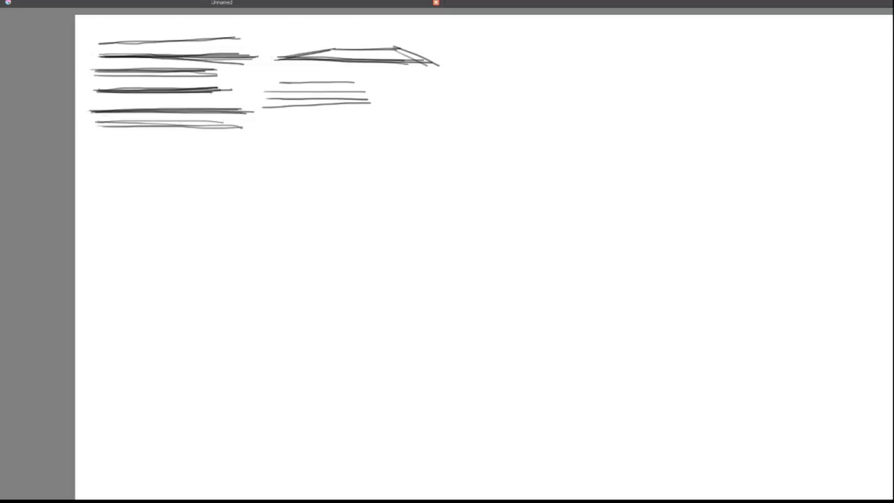
pyautogui.moveTo(101, 128); pyautogui.dragTo(242, 127)
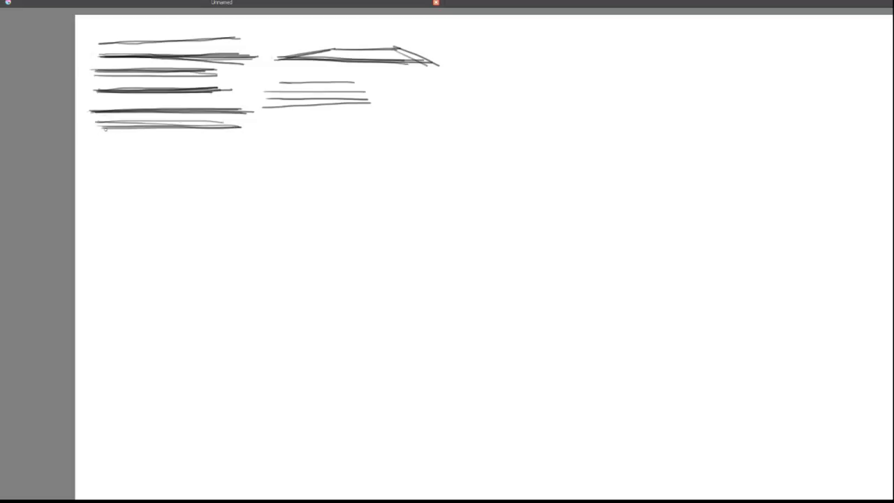
pyautogui.moveTo(106, 129); pyautogui.dragTo(389, 131)
pyautogui.moveTo(267, 121); pyautogui.dragTo(406, 120)
pyautogui.moveTo(265, 122); pyautogui.dragTo(408, 121)
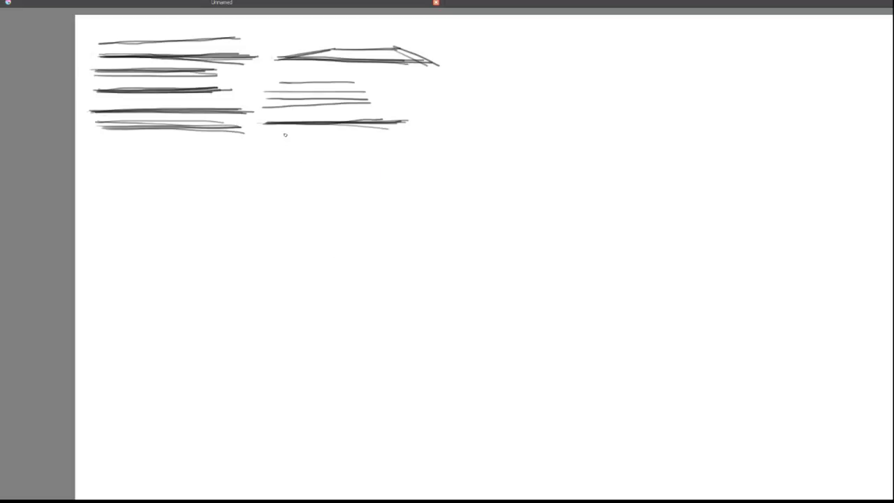
# Draw a line below the lowest right-hand line and retrace it until dark and longer.
pyautogui.moveTo(262, 134); pyautogui.dragTo(396, 134)
pyautogui.moveTo(260, 135); pyautogui.dragTo(391, 134)
pyautogui.moveTo(264, 135); pyautogui.dragTo(372, 134)
pyautogui.moveTo(260, 137); pyautogui.dragTo(393, 135)
# Draw a new line under the left stack and darken it with several passes.
pyautogui.moveTo(89, 149); pyautogui.dragTo(257, 145)
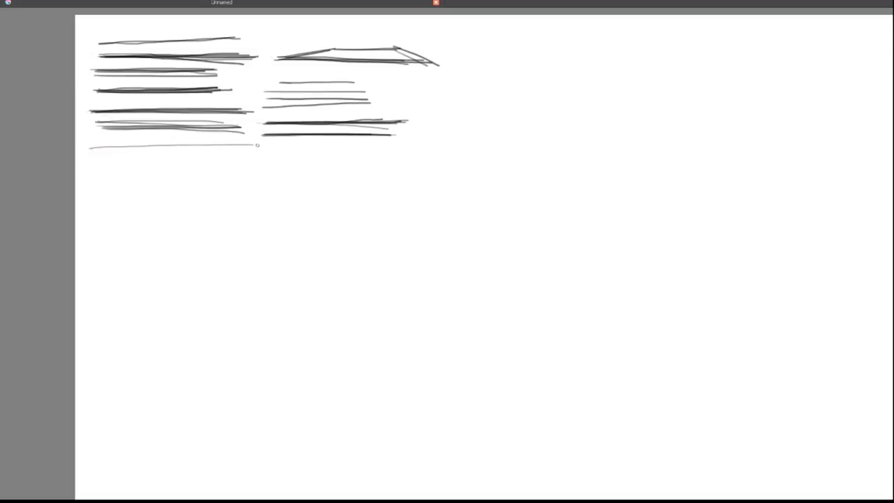
pyautogui.moveTo(91, 148); pyautogui.dragTo(251, 144)
pyautogui.moveTo(90, 146); pyautogui.dragTo(247, 145)
pyautogui.moveTo(94, 147); pyautogui.dragTo(254, 145)
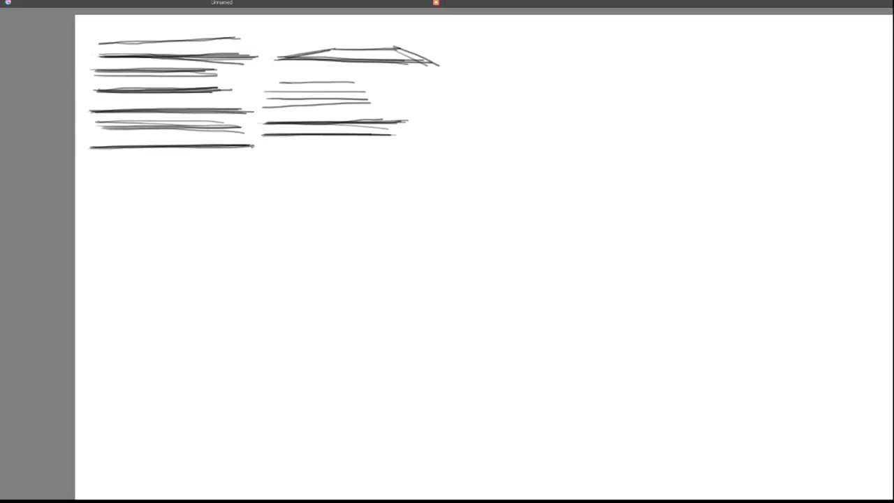
pyautogui.moveTo(98, 147); pyautogui.dragTo(249, 146)
# Add a light grey line beneath it, with a second grey stroke, and darken both.
pyautogui.moveTo(88, 160); pyautogui.dragTo(250, 158)
pyautogui.moveTo(93, 160); pyautogui.dragTo(242, 160)
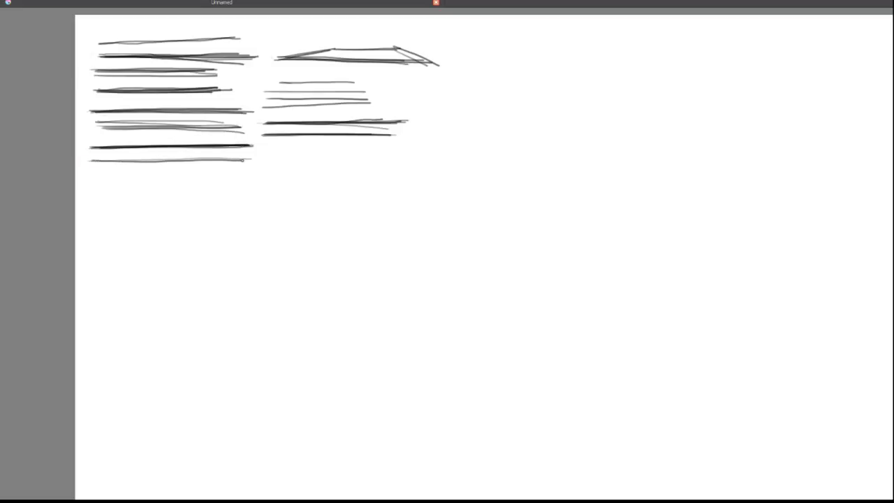
pyautogui.moveTo(93, 160); pyautogui.dragTo(235, 163)
pyautogui.moveTo(90, 161); pyautogui.dragTo(230, 162)
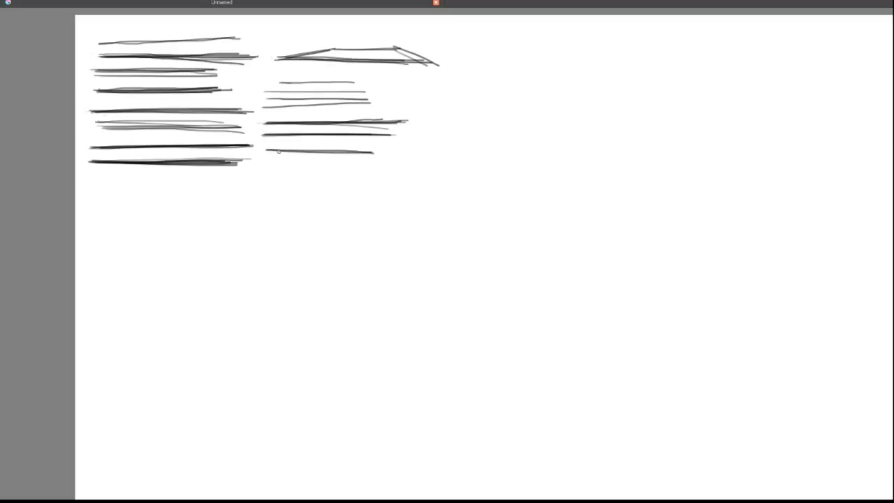
# Darken the short line under the right-hand group with three more passes.
pyautogui.moveTo(268, 151); pyautogui.dragTo(372, 152)
pyautogui.moveTo(263, 153); pyautogui.dragTo(373, 154)
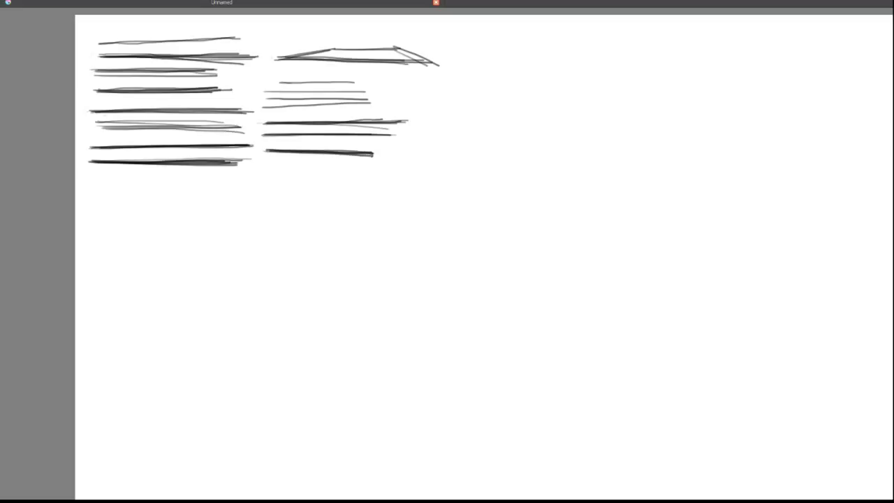
pyautogui.moveTo(268, 152); pyautogui.dragTo(373, 154)
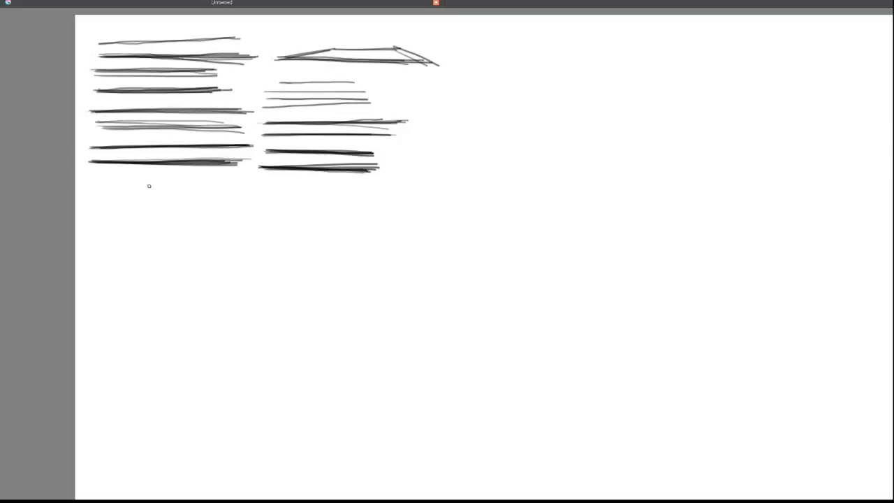
# Start another practice line under the left column and retrace it repeatedly until dark.
pyautogui.moveTo(101, 174); pyautogui.dragTo(196, 171)
pyautogui.moveTo(101, 174); pyautogui.dragTo(211, 171)
pyautogui.moveTo(98, 175); pyautogui.dragTo(196, 173)
pyautogui.moveTo(101, 176); pyautogui.dragTo(200, 176)
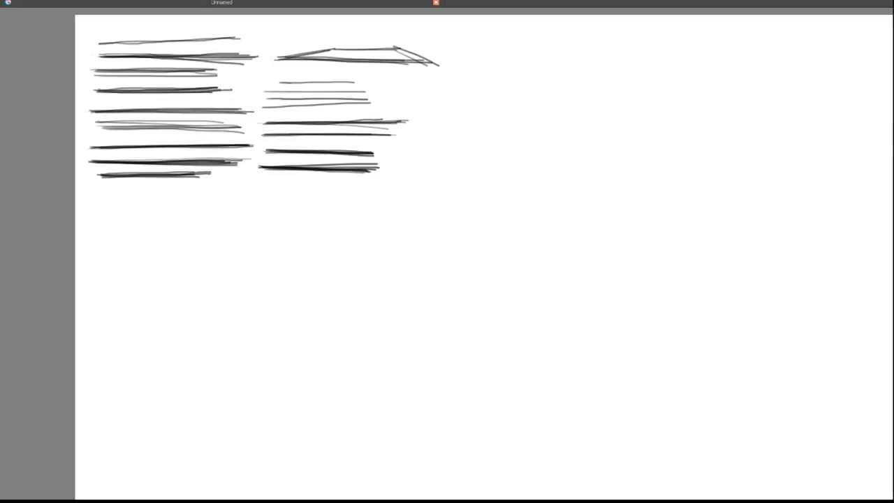
pyautogui.moveTo(105, 174); pyautogui.dragTo(195, 173)
pyautogui.moveTo(108, 177); pyautogui.dragTo(211, 174)
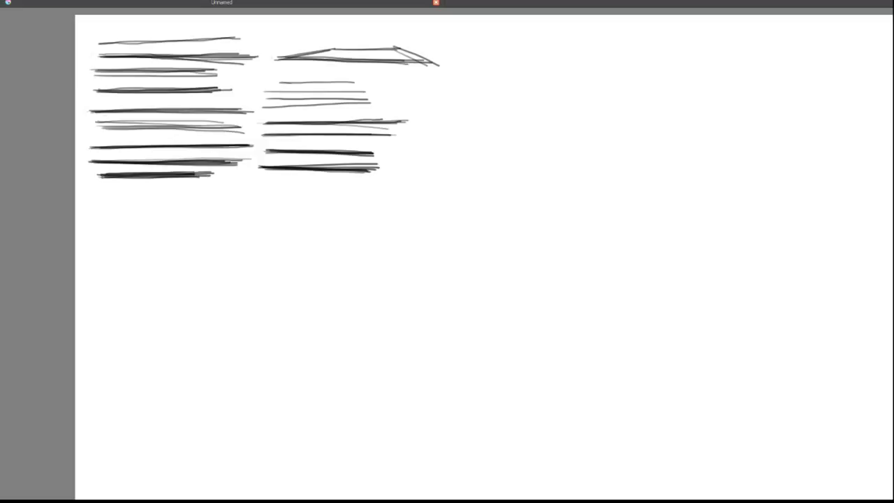
pyautogui.moveTo(100, 177); pyautogui.dragTo(192, 178)
# Draw a short line under the right column and thicken it with repeated passes.
pyautogui.moveTo(257, 180); pyautogui.dragTo(338, 184)
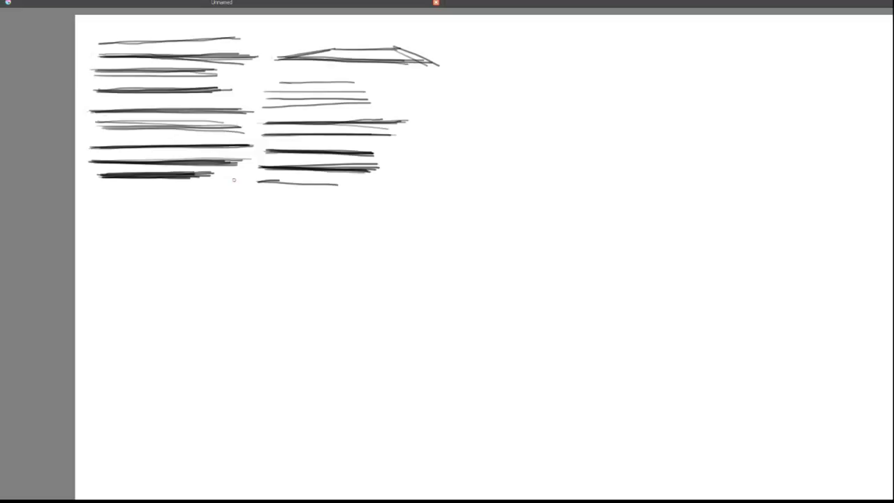
pyautogui.moveTo(253, 181); pyautogui.dragTo(332, 185)
pyautogui.moveTo(254, 184); pyautogui.dragTo(335, 185)
pyautogui.moveTo(253, 183); pyautogui.dragTo(338, 185)
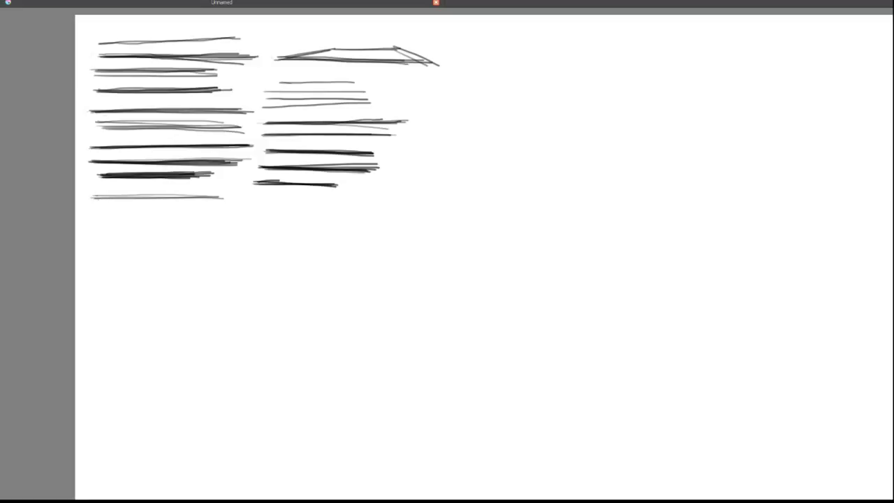
# Stroke a new grey line below the left column's last line and retrace it once.
pyautogui.moveTo(98, 198); pyautogui.dragTo(213, 199)
pyautogui.moveTo(95, 198); pyautogui.dragTo(207, 199)
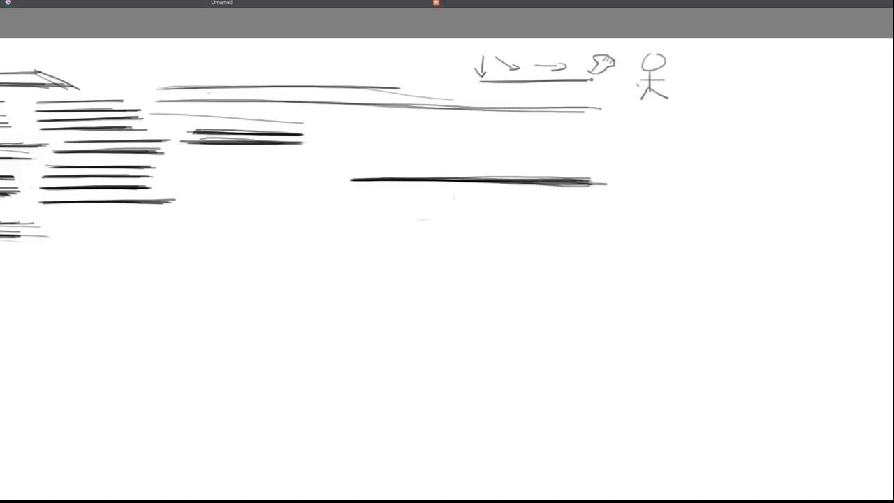
# Draw a right-pointing arrow, then a second stick figure with facing arrows underlined.
pyautogui.moveTo(666, 69)
pyautogui.mouseDown()
pyautogui.moveTo(702, 69)
pyautogui.moveTo(686, 72)
pyautogui.mouseUp()
pyautogui.moveTo(794, 84); pyautogui.dragTo(687, 78)
pyautogui.moveTo(628, 61)
pyautogui.mouseDown()
pyautogui.moveTo(630, 100)
pyautogui.moveTo(642, 79)
pyautogui.moveTo(620, 109)
pyautogui.moveTo(639, 106)
pyautogui.mouseUp()
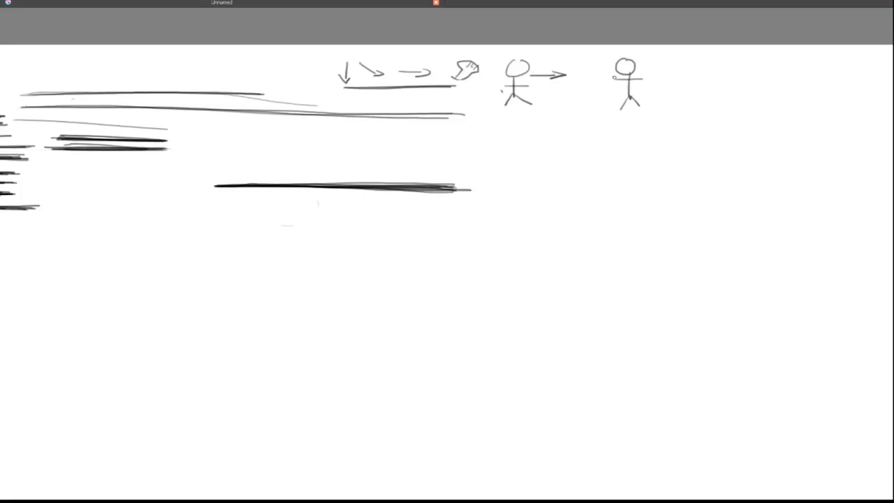
pyautogui.moveTo(613, 79)
pyautogui.mouseDown()
pyautogui.moveTo(579, 80)
pyautogui.moveTo(593, 86)
pyautogui.mouseUp()
pyautogui.moveTo(343, 87); pyautogui.dragTo(457, 83)
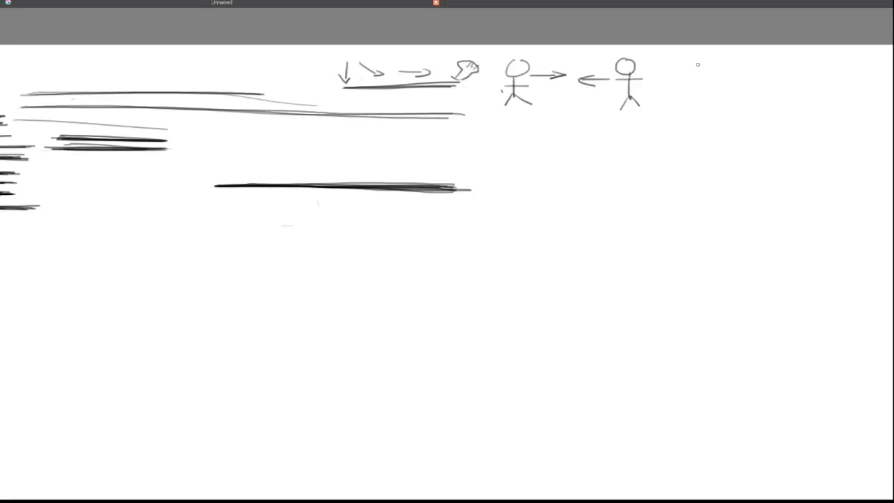
# Add a downward arrow, a left-pointing arrow and a far-right shape, then underline the group.
pyautogui.moveTo(692, 58)
pyautogui.mouseDown()
pyautogui.moveTo(692, 82)
pyautogui.moveTo(719, 71)
pyautogui.moveTo(707, 82)
pyautogui.moveTo(717, 82)
pyautogui.mouseUp()
pyautogui.moveTo(777, 67)
pyautogui.mouseDown()
pyautogui.moveTo(732, 69)
pyautogui.moveTo(745, 75)
pyautogui.mouseUp()
pyautogui.moveTo(800, 77)
pyautogui.mouseDown()
pyautogui.moveTo(803, 57)
pyautogui.moveTo(810, 66)
pyautogui.mouseUp()
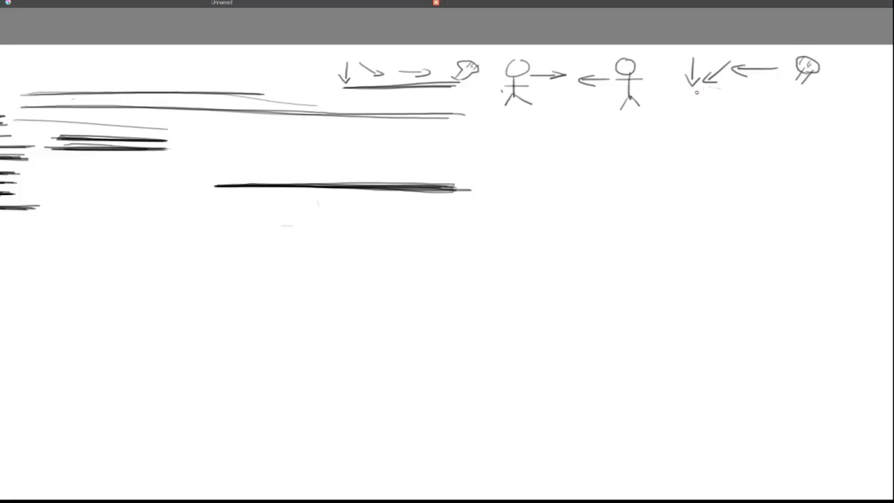
pyautogui.moveTo(724, 88); pyautogui.dragTo(816, 95)
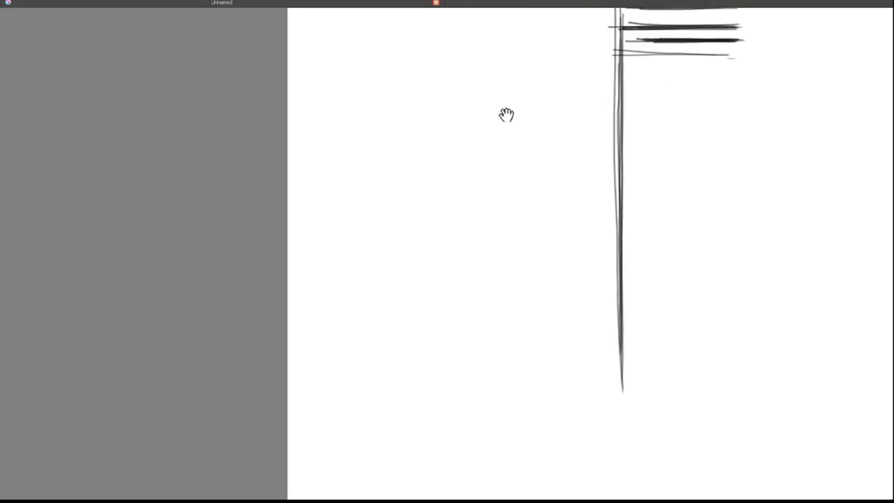
# Pan the view down across the strokes to the right of the vertical divider.
pyautogui.moveTo(507, 114)
pyautogui.mouseDown()
pyautogui.moveTo(481, 121)
pyautogui.moveTo(498, 104)
pyautogui.moveTo(467, 128)
pyautogui.moveTo(502, 142)
pyautogui.mouseUp()
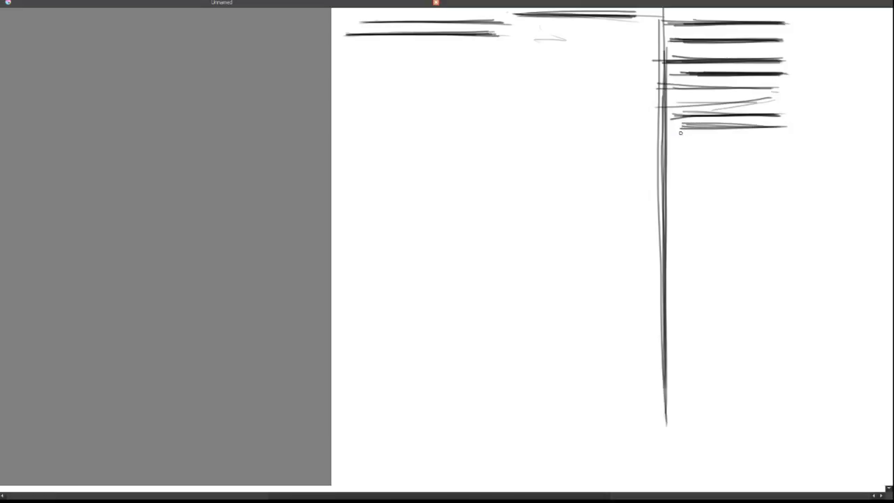
# View and close the About Krita information, then switch to canvas-only mode and pan the view.
pyautogui.click(221, 15)
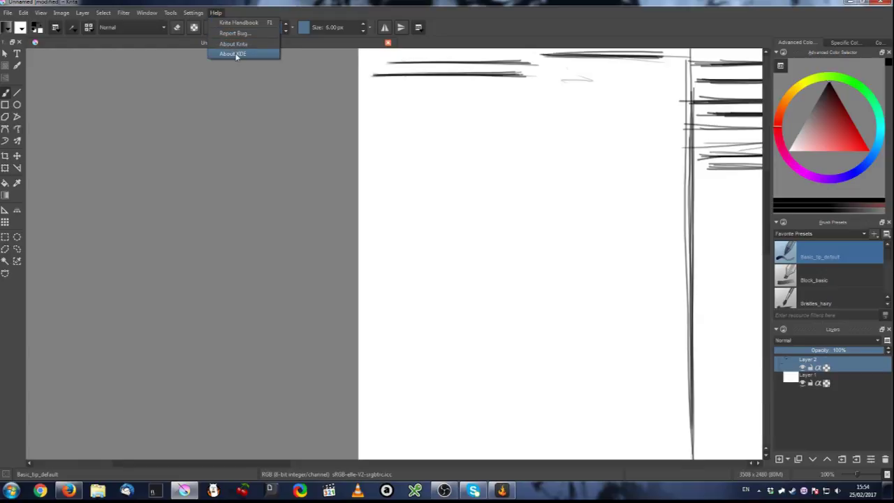
pyautogui.click(235, 44)
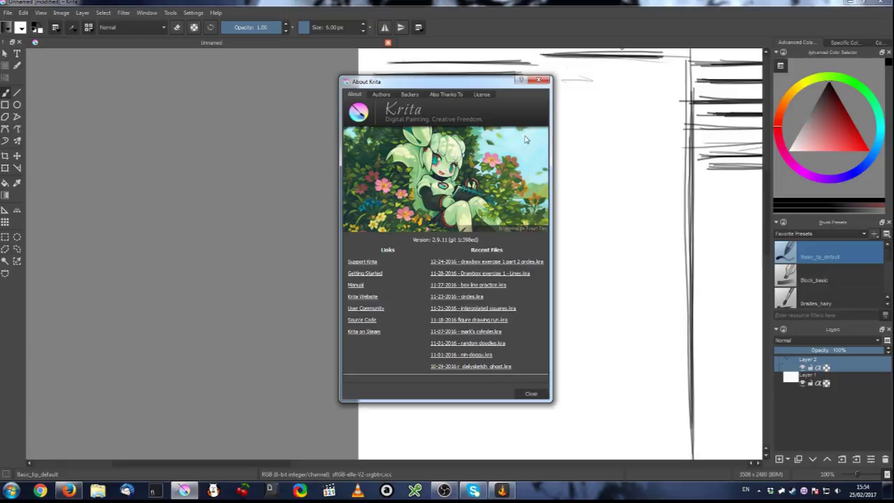
pyautogui.click(543, 82)
pyautogui.press('Tab')
pyautogui.moveTo(764, 160)
pyautogui.mouseDown()
pyautogui.moveTo(726, 143)
pyautogui.moveTo(823, 143)
pyautogui.mouseUp()
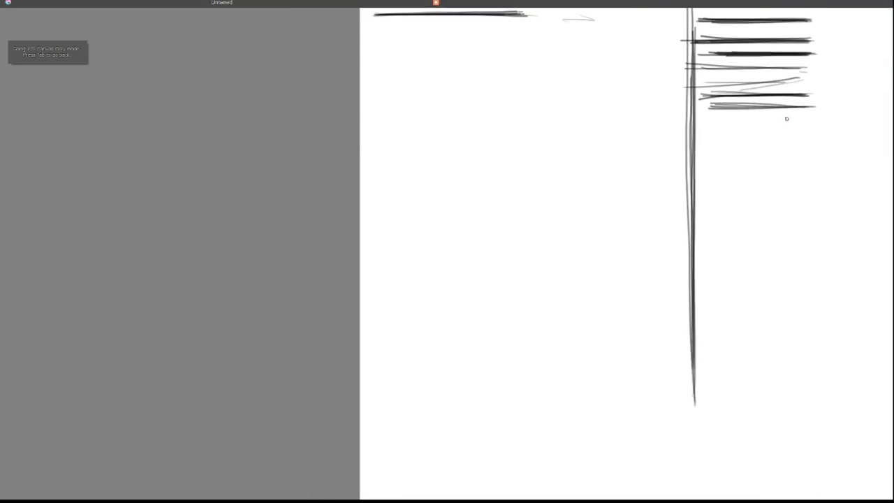